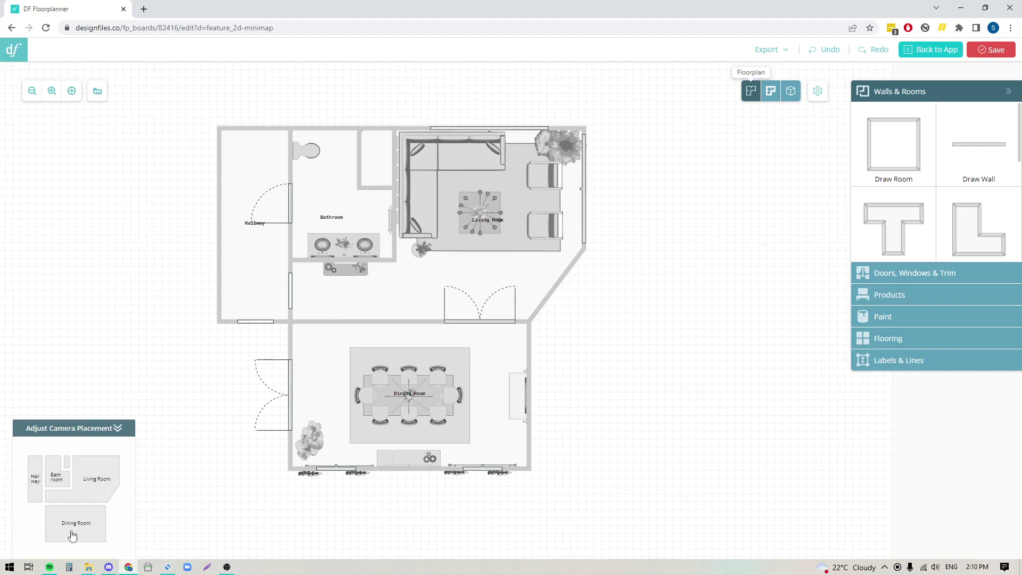
- Select the Living Room in the mini-map to show its name, ceiling height and chair rail settings
click(99, 489)
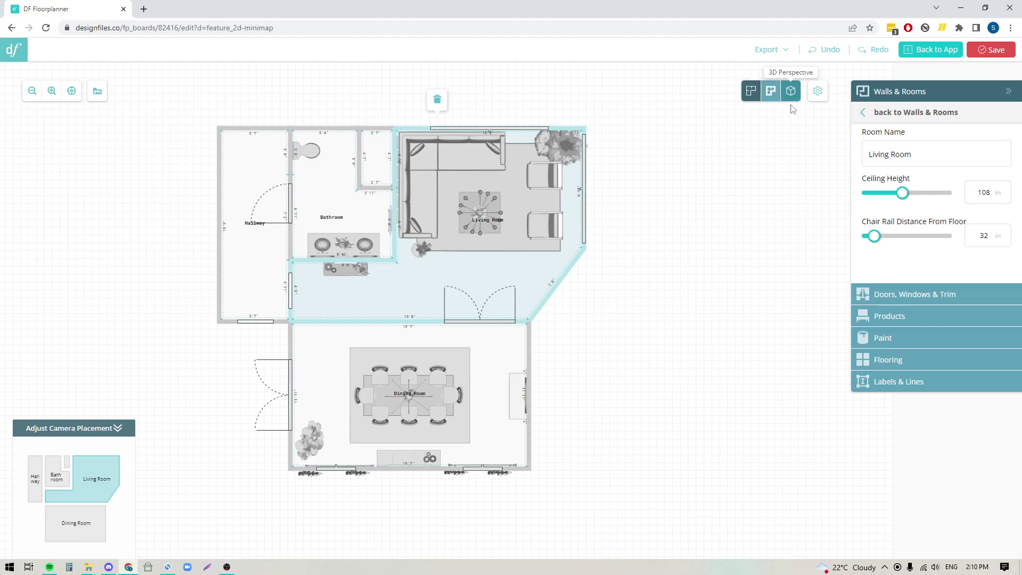
- Switch to 3D Perspective and frame the living room across the sectional sofa and armchairs
click(791, 91)
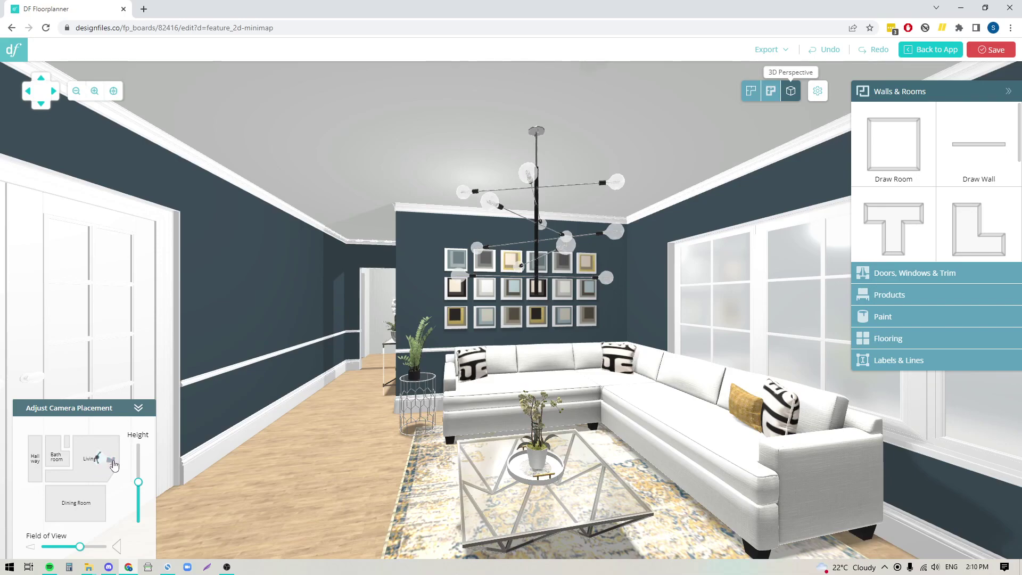
drag(324, 448, 325, 451)
scroll(325, 447, down, 3)
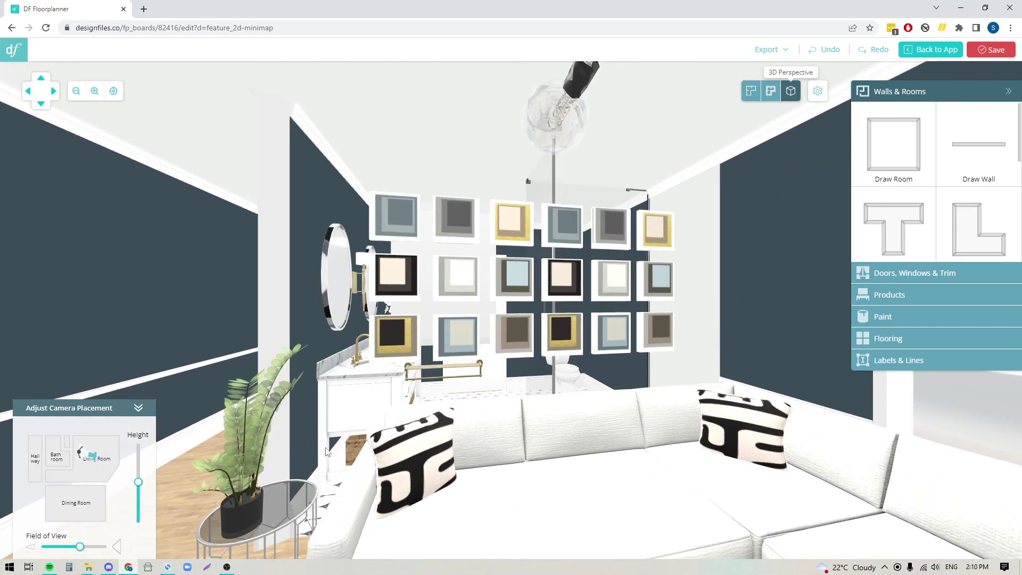
scroll(326, 447, up, 3)
scroll(325, 451, down, 3)
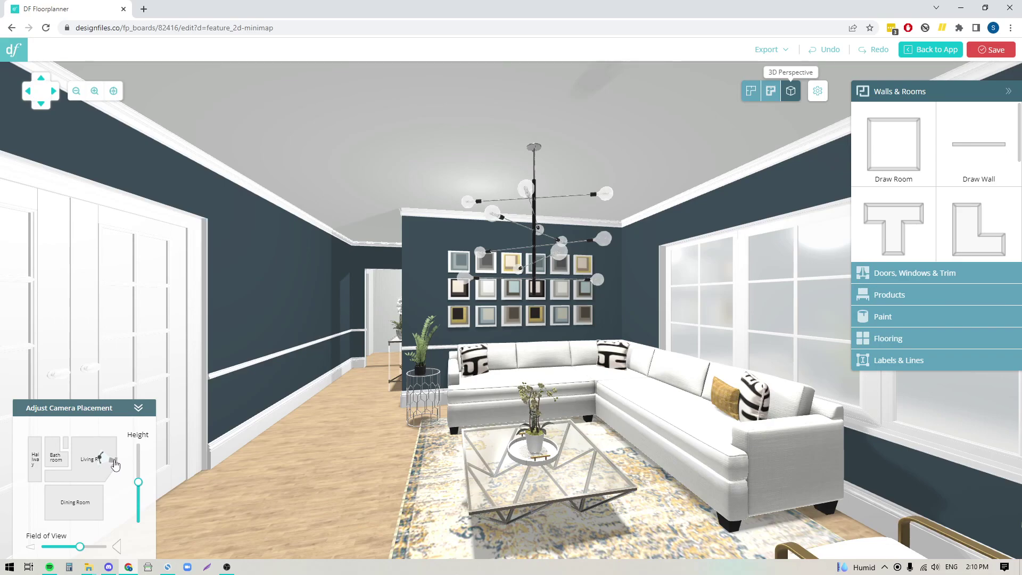
mouse_move(114, 465)
mouse_down()
mouse_move(89, 483)
mouse_move(110, 477)
mouse_up()
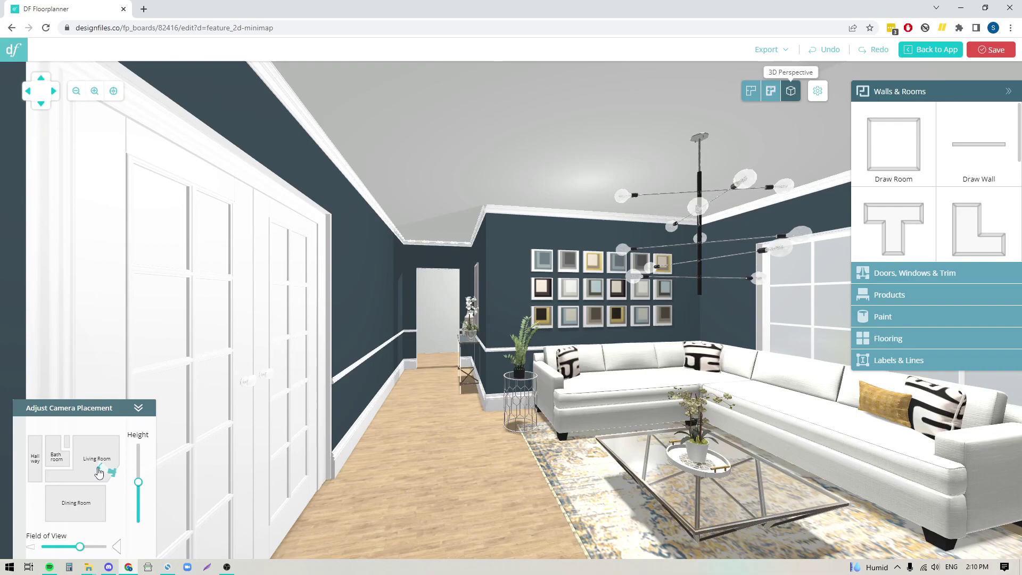
drag(99, 472, 108, 465)
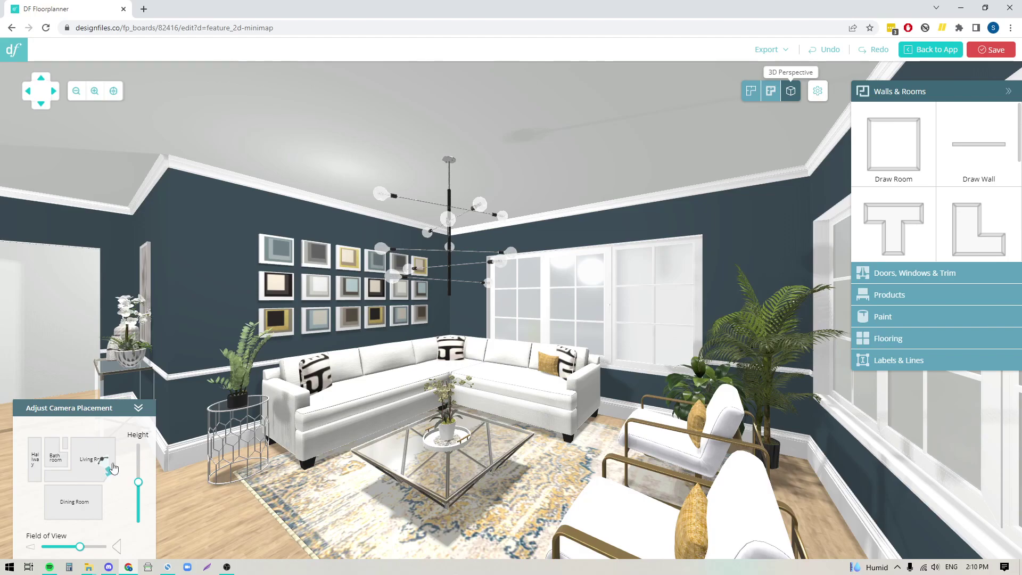
- Move the mini-map camera through the Dining Room into the Bathroom, facing shower and vanity
mouse_move(110, 475)
mouse_down()
mouse_move(49, 495)
mouse_move(69, 502)
mouse_move(53, 495)
mouse_up()
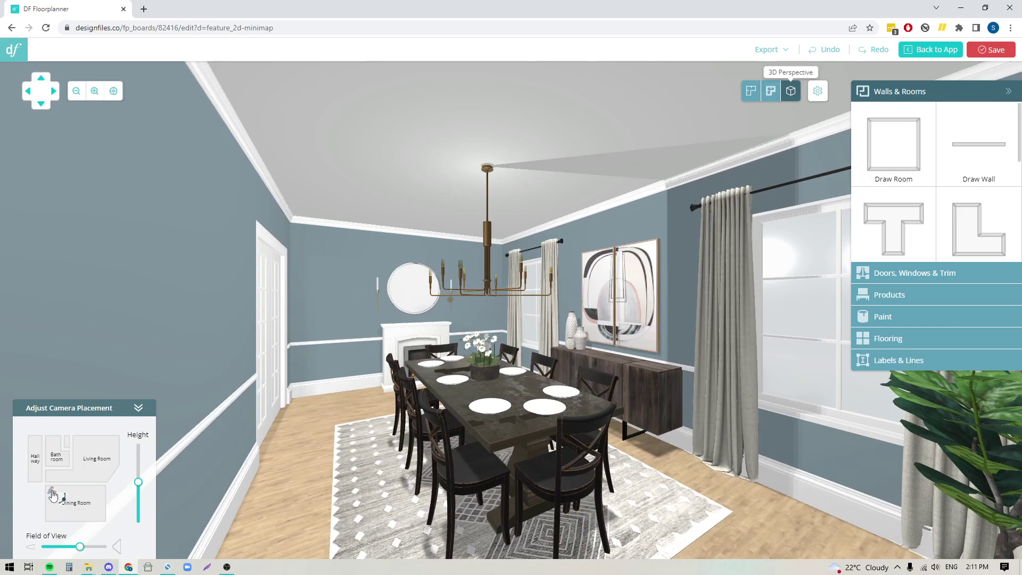
drag(55, 498, 58, 441)
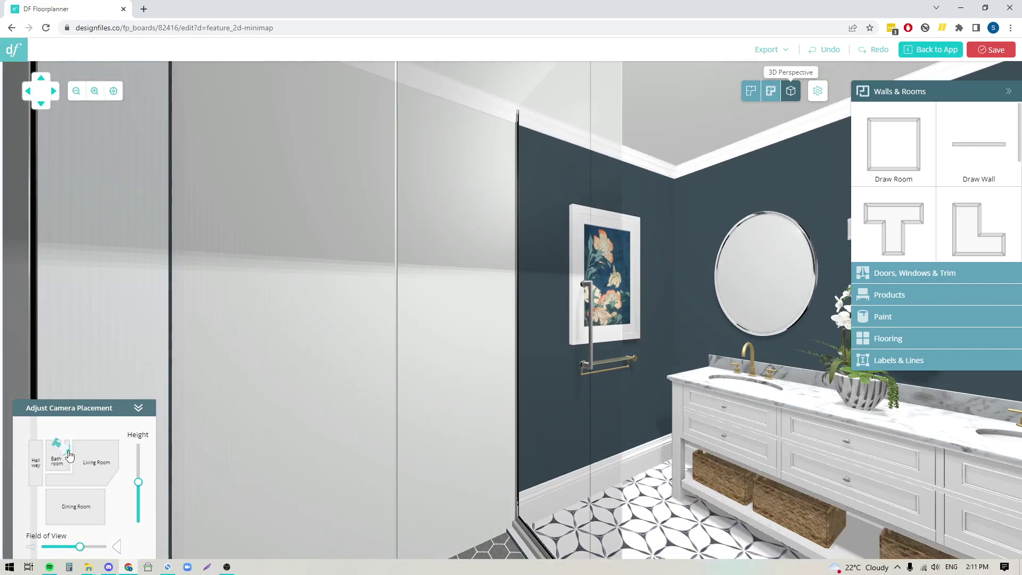
- Face the double vanity head-on with a slightly higher camera and narrower field of view
drag(68, 457, 57, 466)
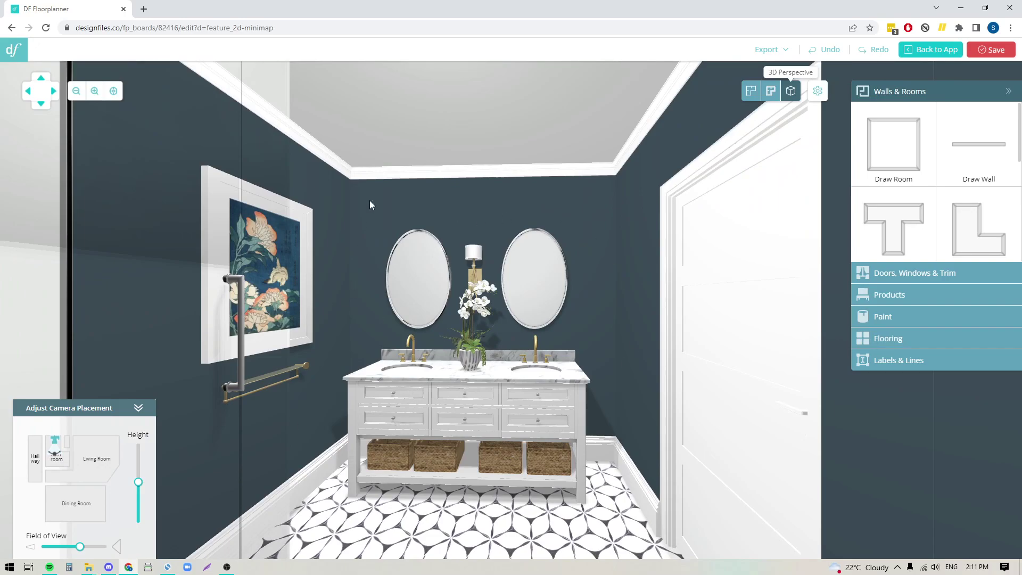
drag(139, 482, 139, 485)
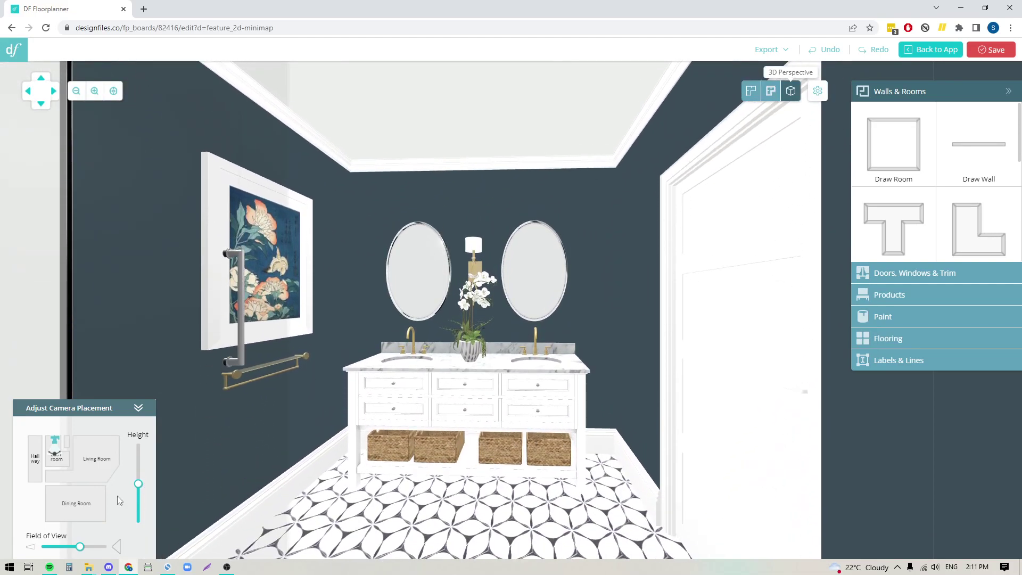
mouse_move(79, 547)
mouse_down()
mouse_move(69, 549)
mouse_move(100, 548)
mouse_move(81, 548)
mouse_up()
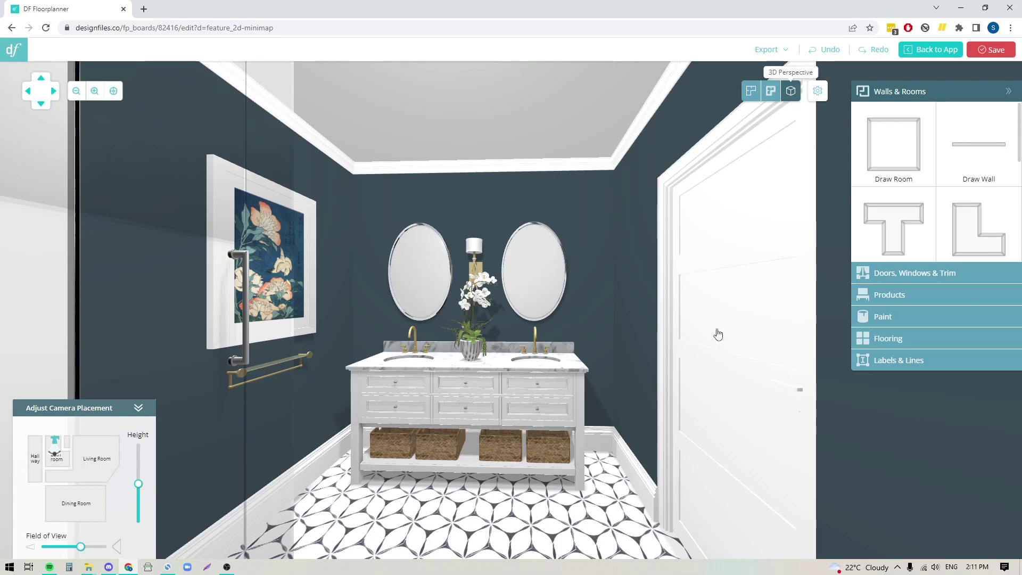
- Add 3D Perspective to the saved project views and open its render setup
click(995, 51)
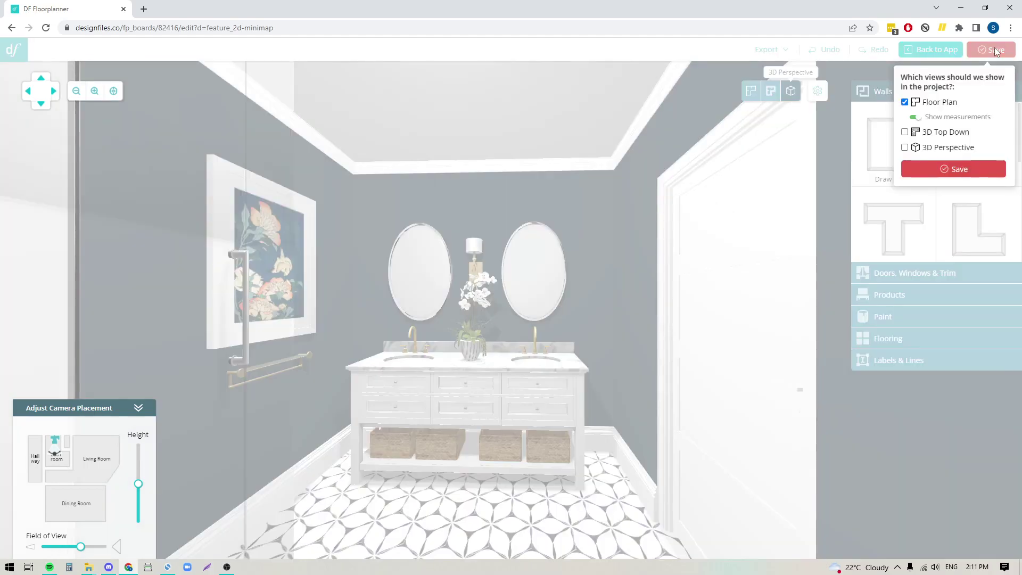
click(904, 148)
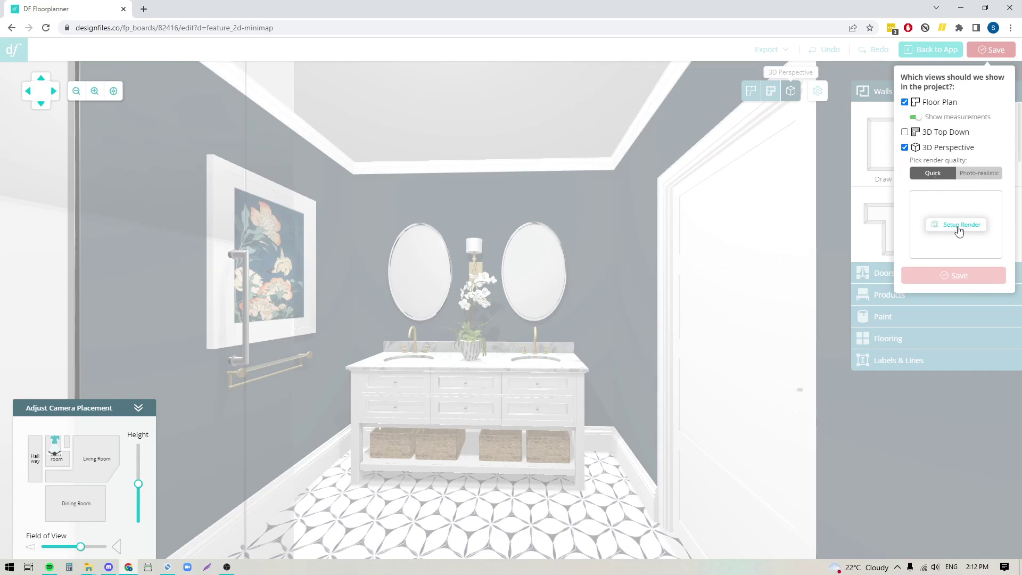
click(959, 226)
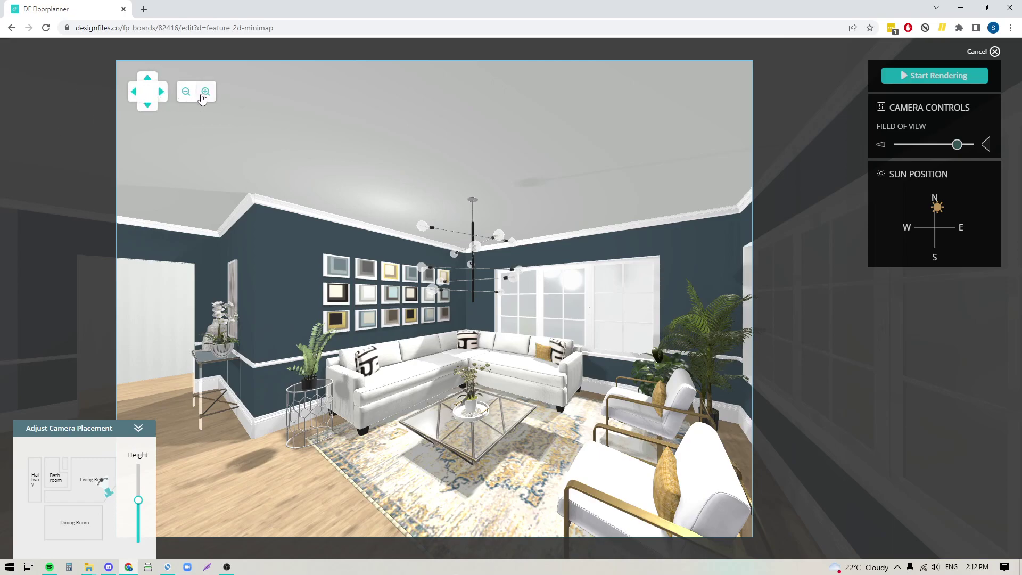
- Place the render camera lower in the Dining Room, looking down the table toward the fireplace
drag(407, 346, 415, 361)
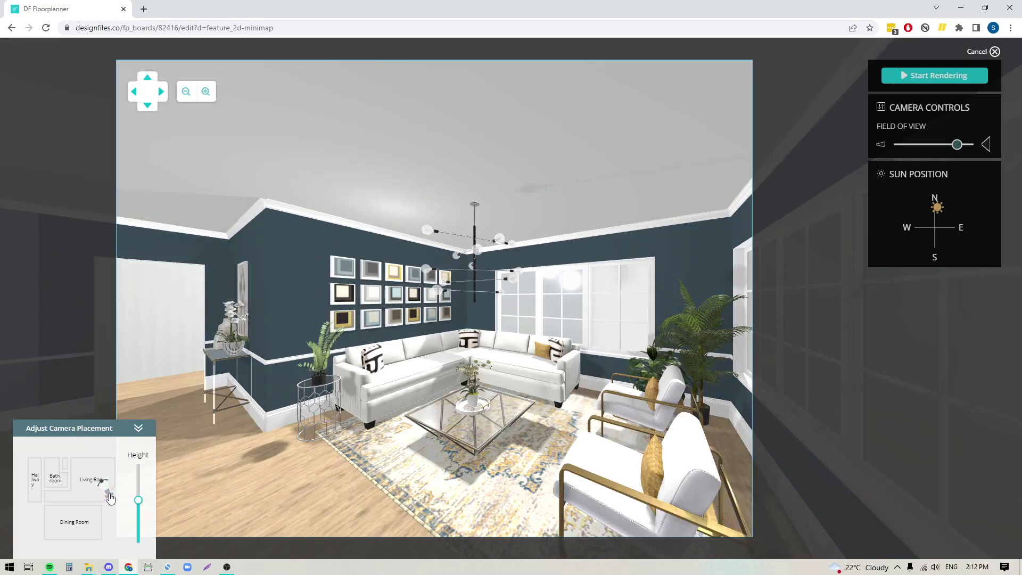
mouse_move(111, 497)
mouse_down()
mouse_move(48, 505)
mouse_move(66, 525)
mouse_up()
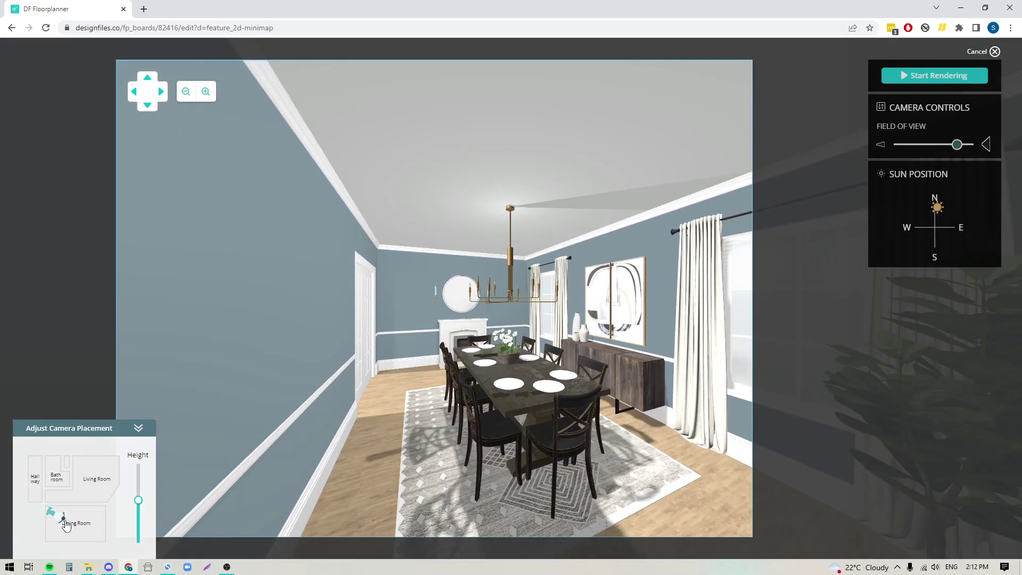
mouse_move(138, 501)
mouse_down()
mouse_move(141, 514)
mouse_move(142, 503)
mouse_up()
- Render the dining room with a slightly narrower field of view and the sun shifted west
drag(957, 145, 949, 148)
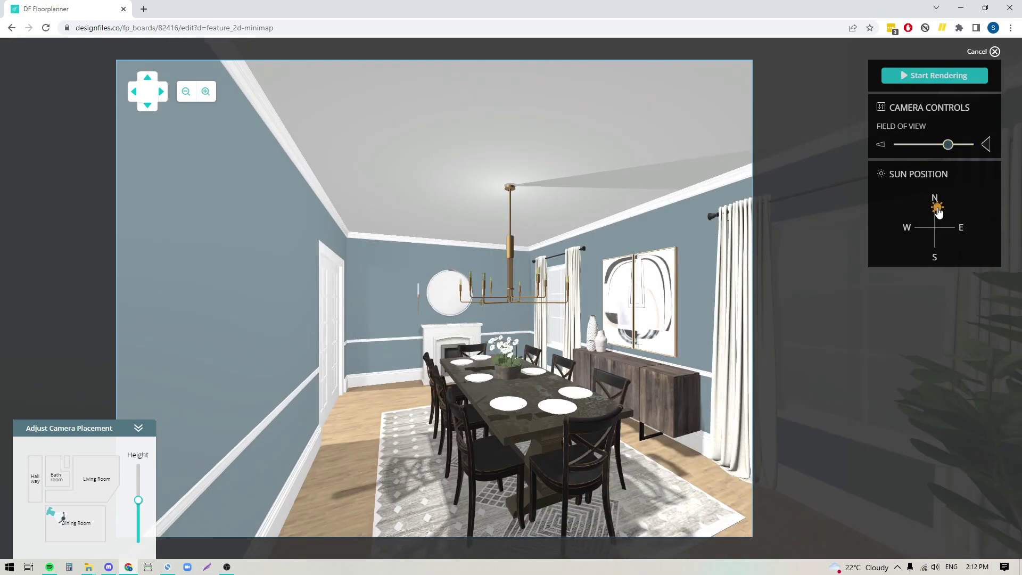
drag(937, 207, 916, 217)
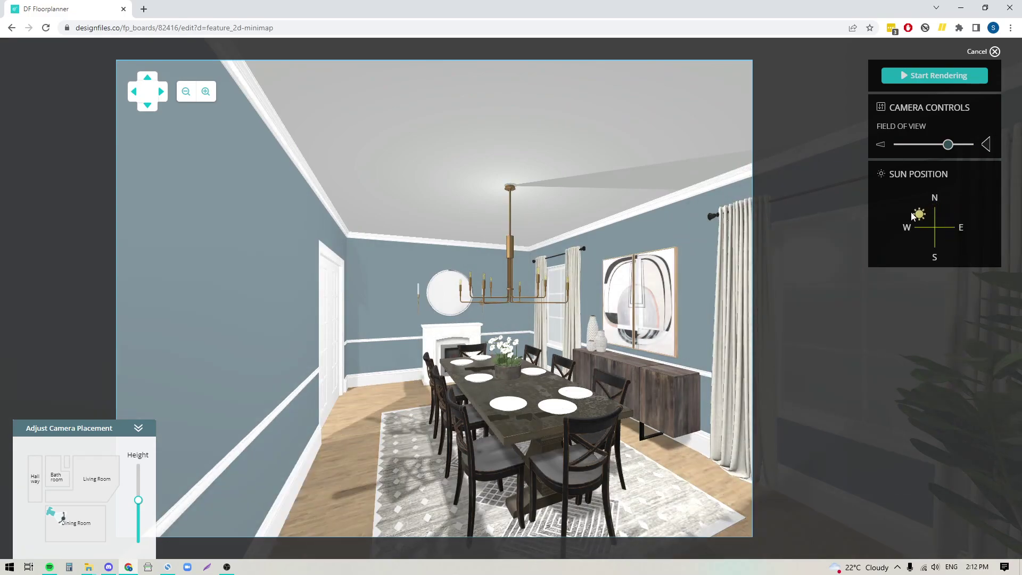
click(935, 78)
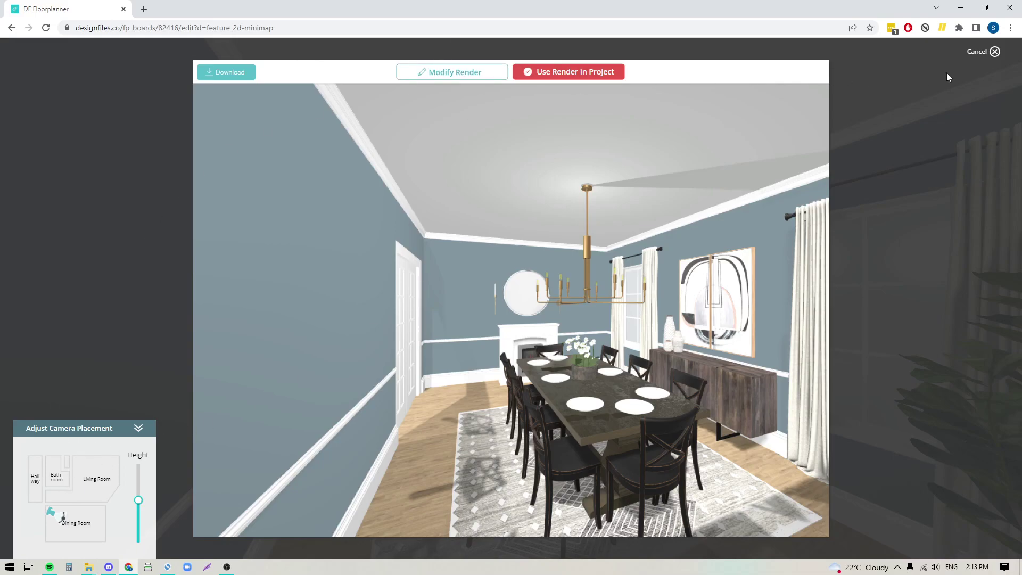
- Use the finished dining room render in the project and return to the editor
click(994, 51)
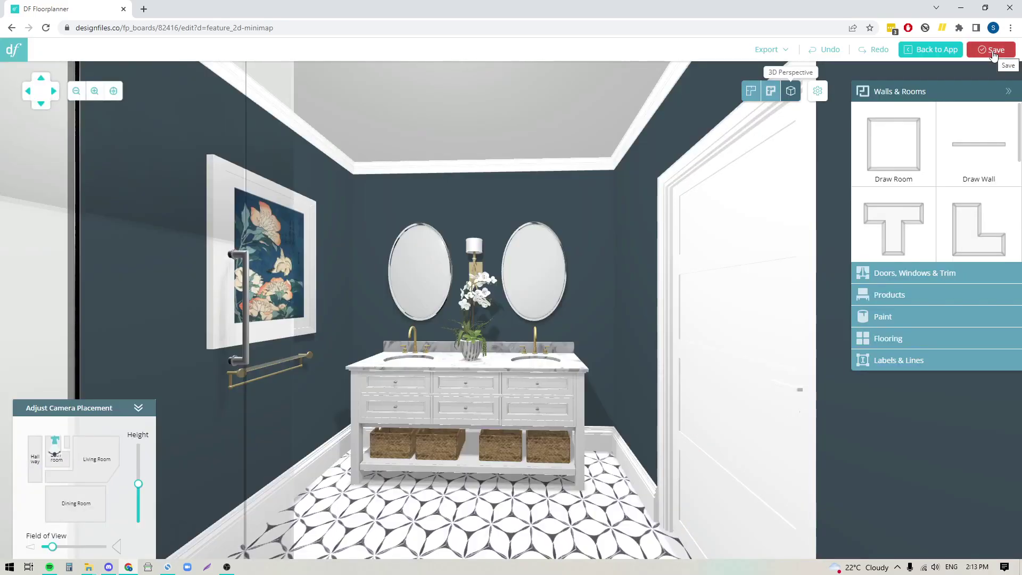